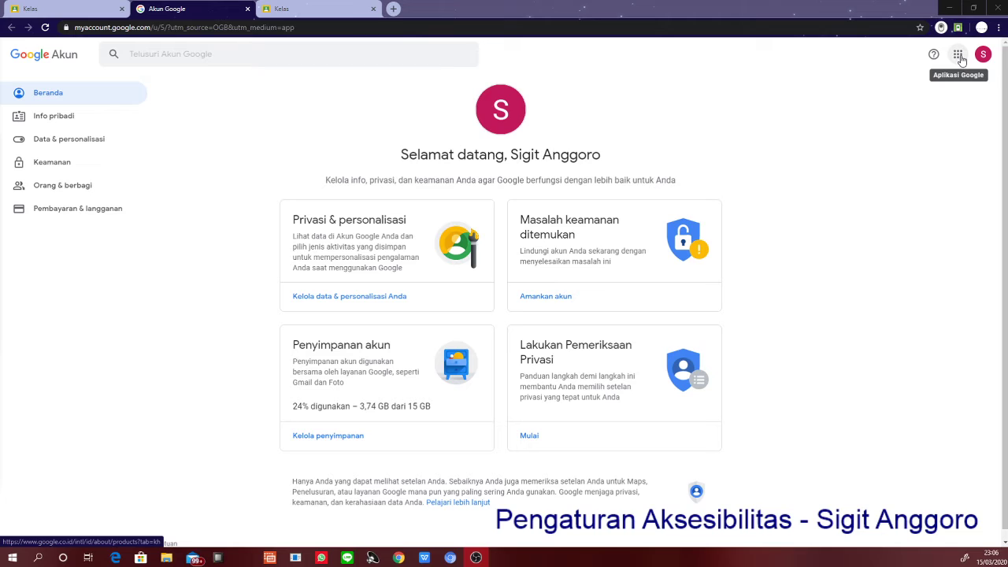
- Open Google Classroom from the Google apps launcher on the Google Account page
{"action": "left_click", "coordinate": [959, 55]}
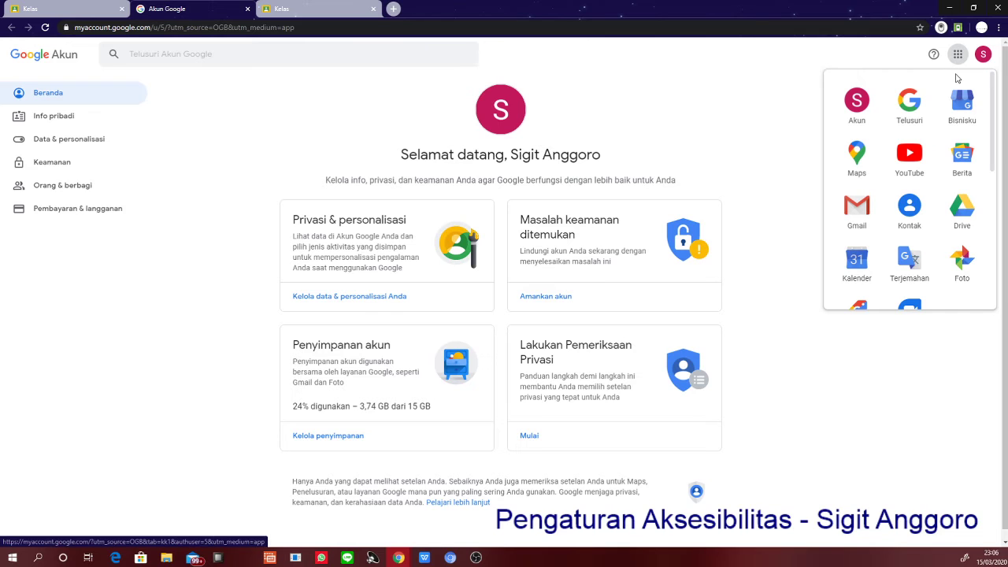
{"action": "scroll", "coordinate": [939, 116], "scroll_direction": "down", "scroll_amount": 2}
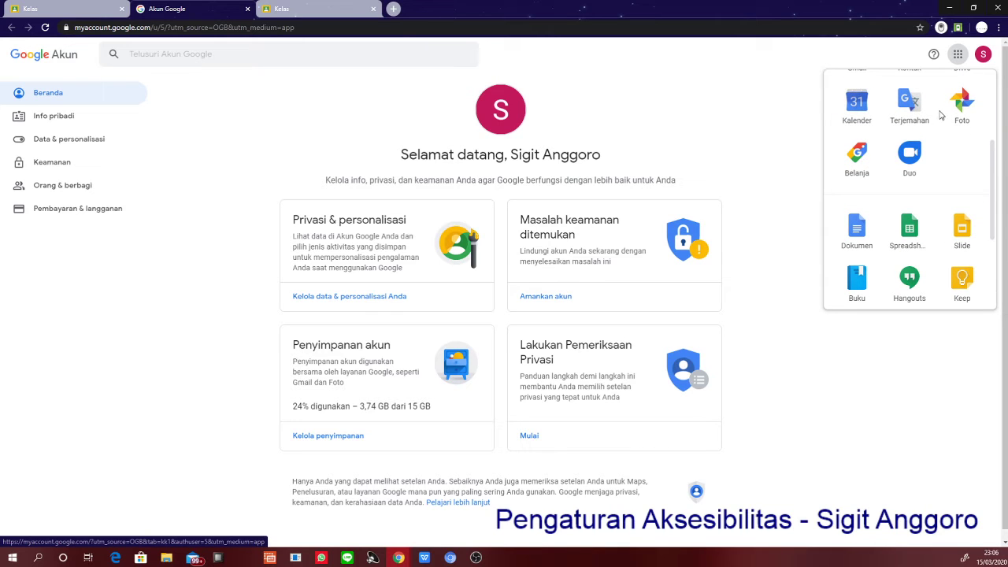
{"action": "scroll", "coordinate": [939, 116], "scroll_direction": "down", "scroll_amount": 2}
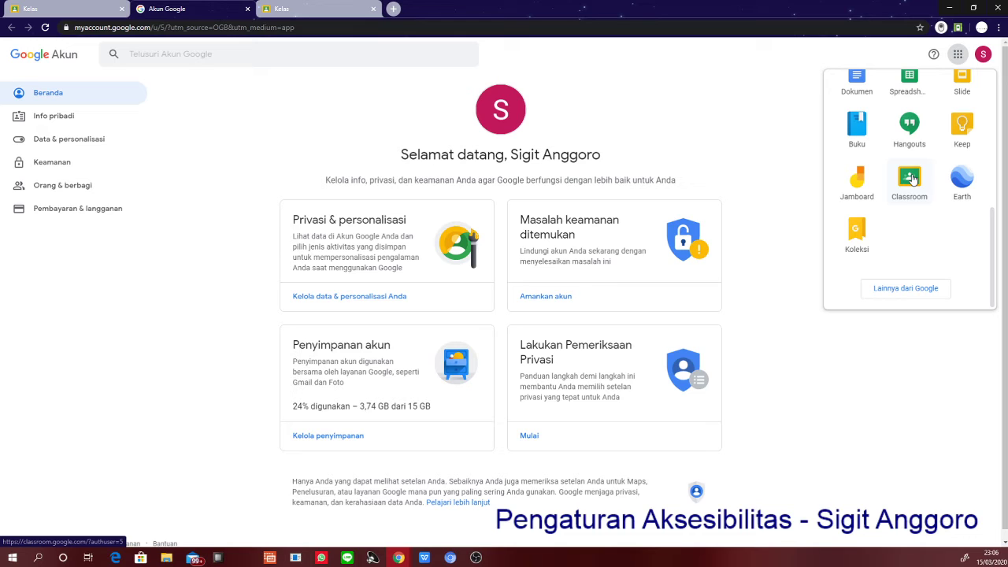
{"action": "left_click", "coordinate": [911, 179]}
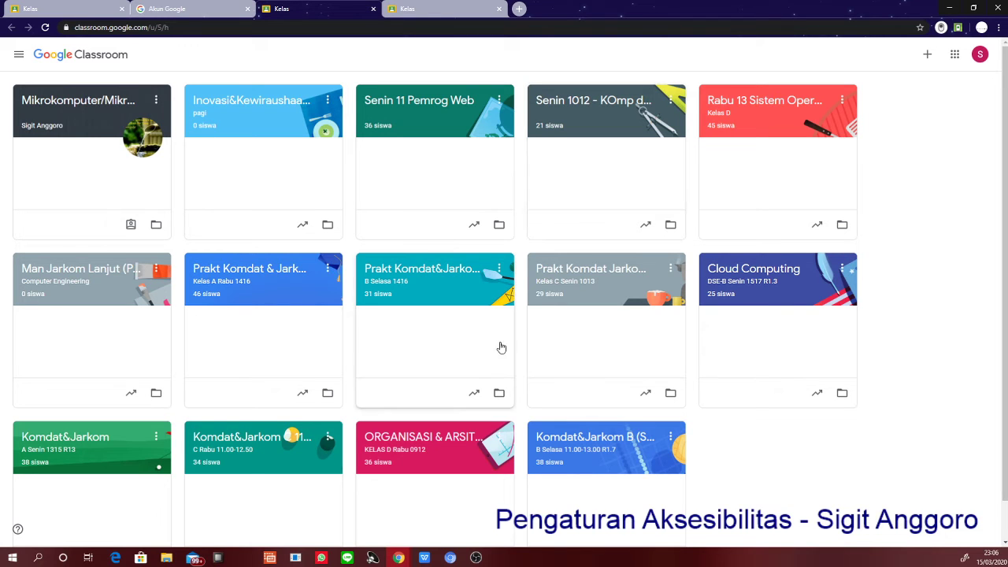
- Open the '36 siswa' member list of ORGANISASI & ARSITEKTUR KOMPUTER D in a new tab
{"action": "scroll", "coordinate": [440, 445], "scroll_direction": "down", "scroll_amount": 1}
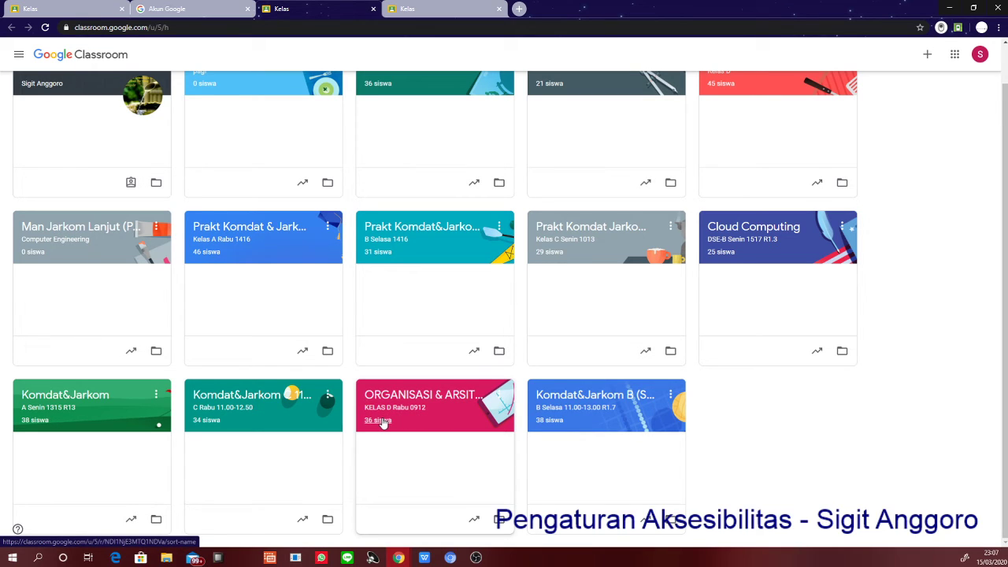
{"action": "right_click", "coordinate": [382, 422]}
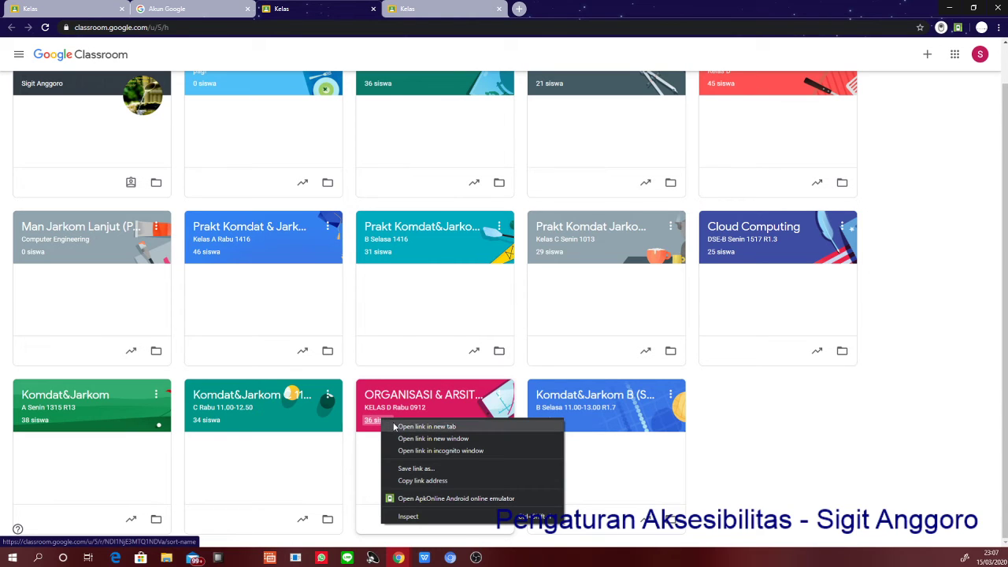
{"action": "left_click", "coordinate": [396, 426]}
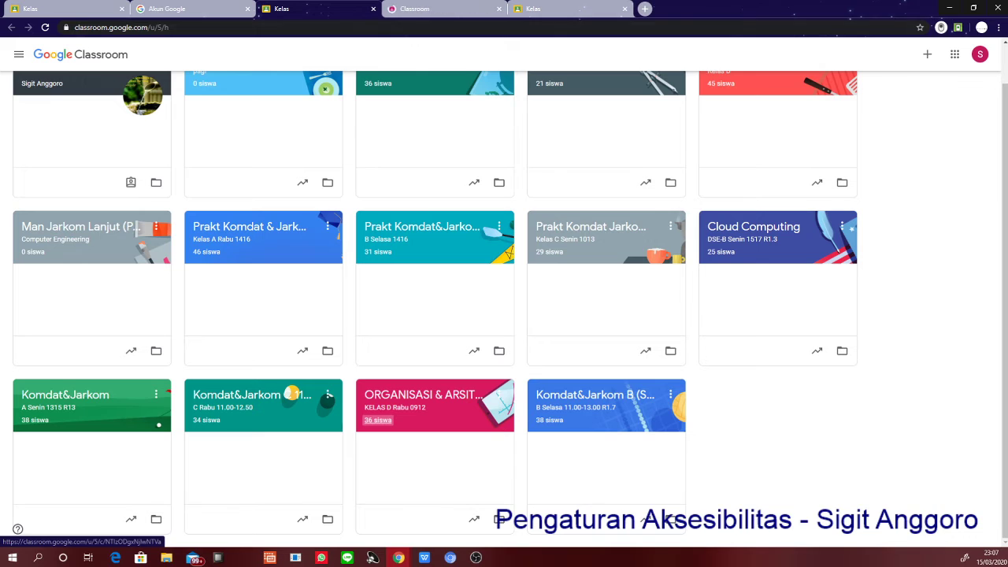
{"action": "left_click", "coordinate": [440, 9]}
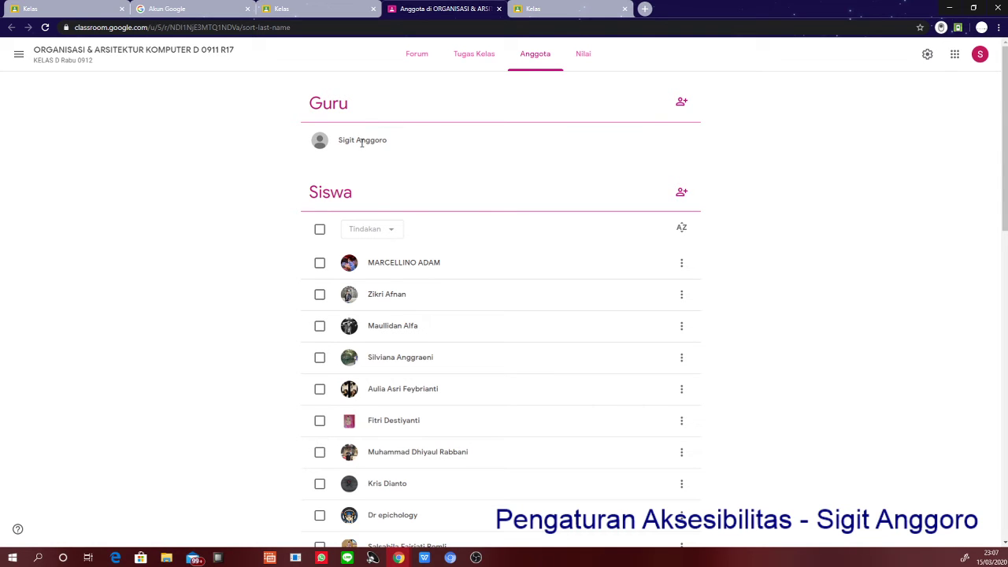
- Look over the Anggota list and the first student's actions menu, then go to Forum
{"action": "scroll", "coordinate": [362, 145], "scroll_direction": "down", "scroll_amount": 5}
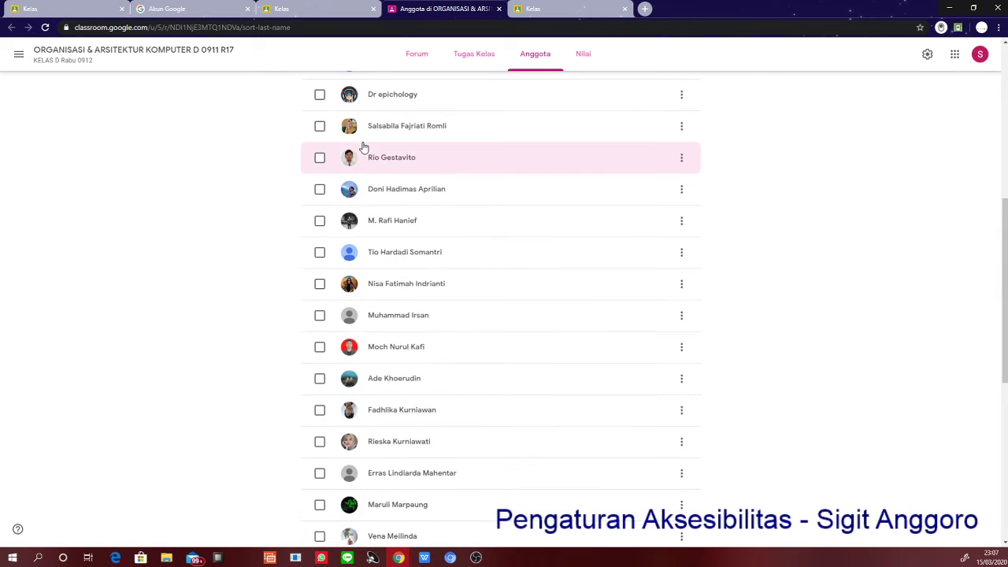
{"action": "scroll", "coordinate": [586, 78], "scroll_direction": "up", "scroll_amount": 4}
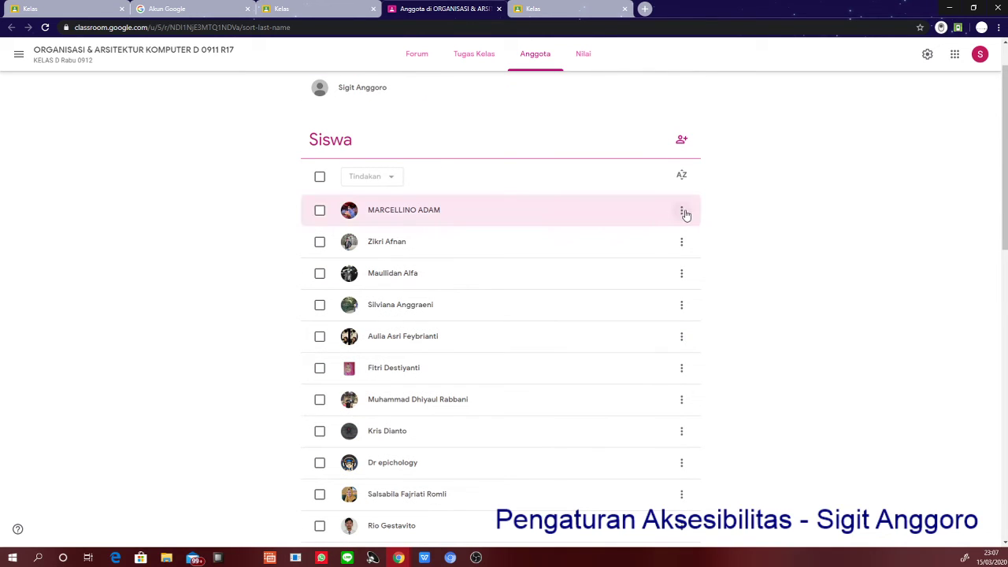
{"action": "left_click", "coordinate": [684, 212]}
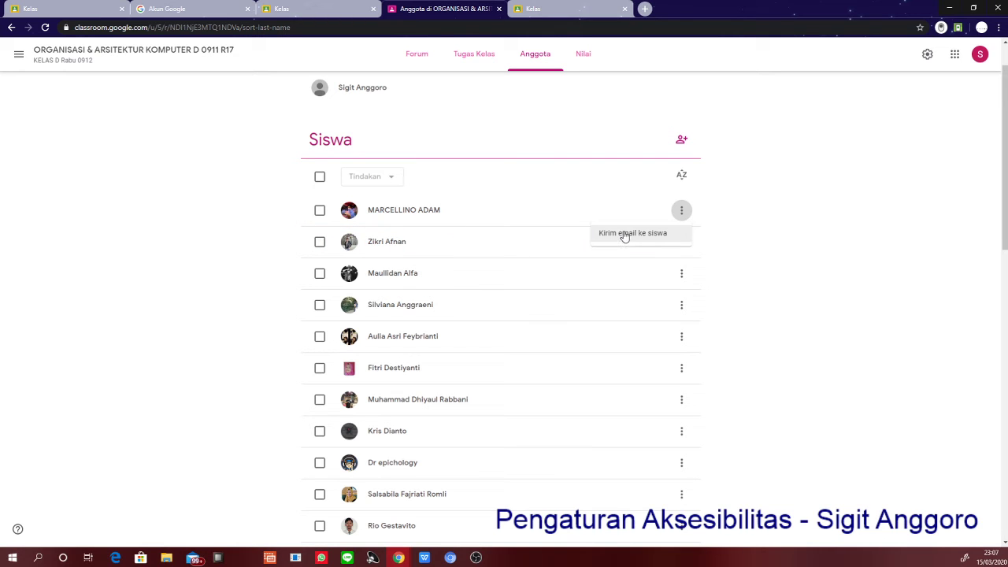
{"action": "left_click", "coordinate": [418, 63]}
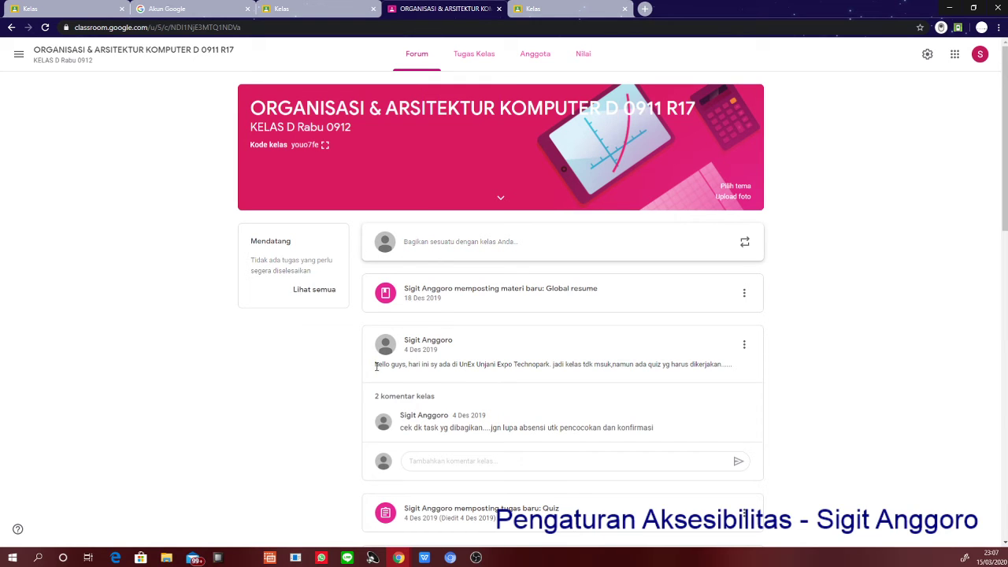
- Select the teacher's post text on Forum, then move to the Tugas Kelas page
{"action": "left_click_drag", "start_coordinate": [375, 364], "coordinate": [729, 365]}
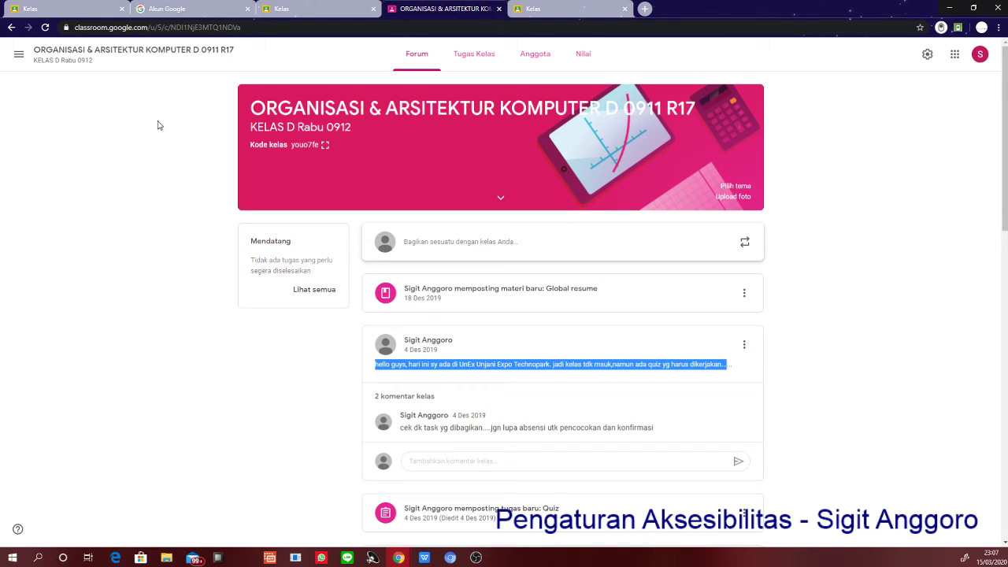
{"action": "left_click", "coordinate": [489, 62]}
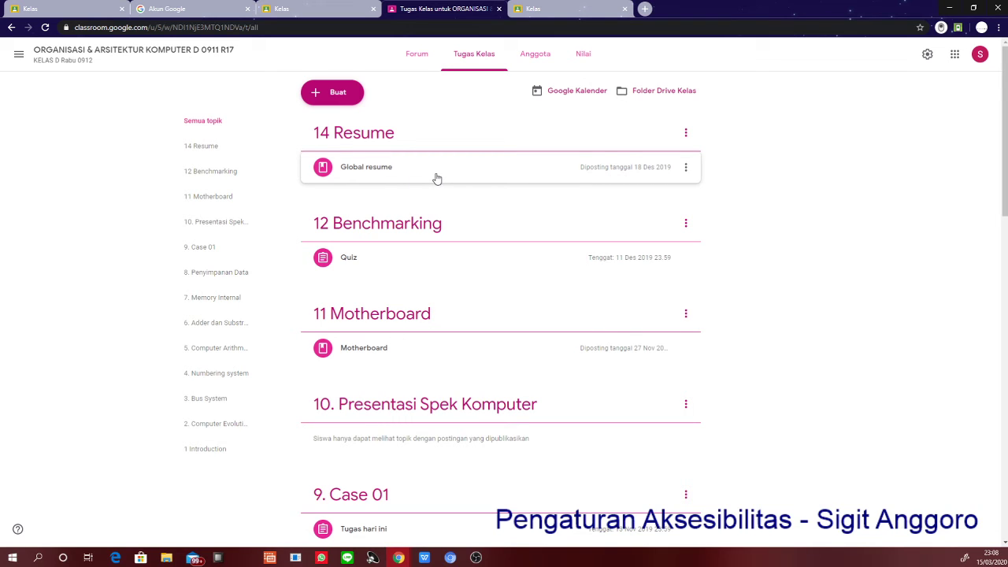
- Check the Nilai gradebook's class average for Tugas hari ini, then return to Forum
{"action": "left_click", "coordinate": [541, 58]}
{"action": "left_click", "coordinate": [590, 54]}
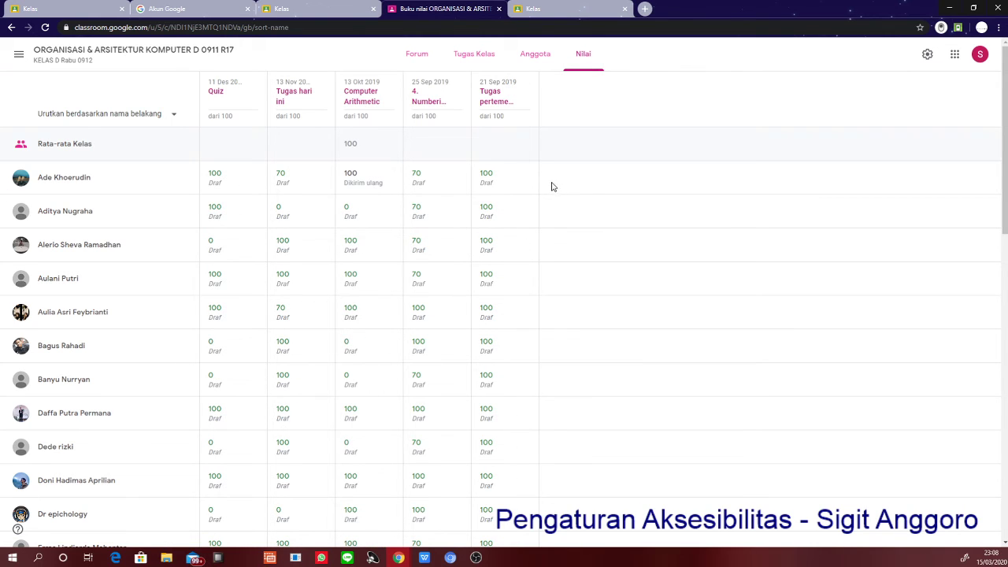
{"action": "left_click", "coordinate": [301, 149]}
{"action": "left_click", "coordinate": [81, 52]}
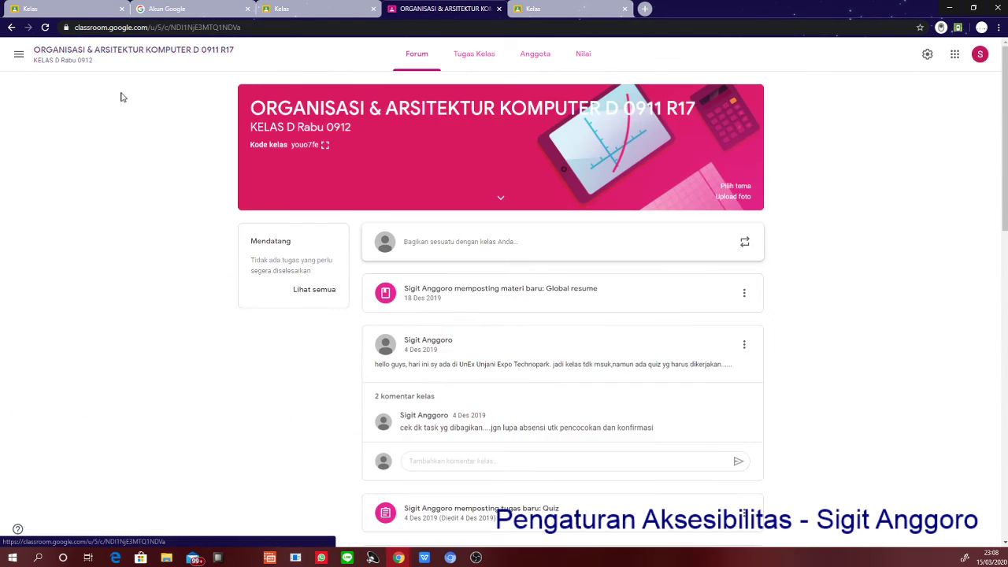
{"action": "left_click", "coordinate": [326, 146]}
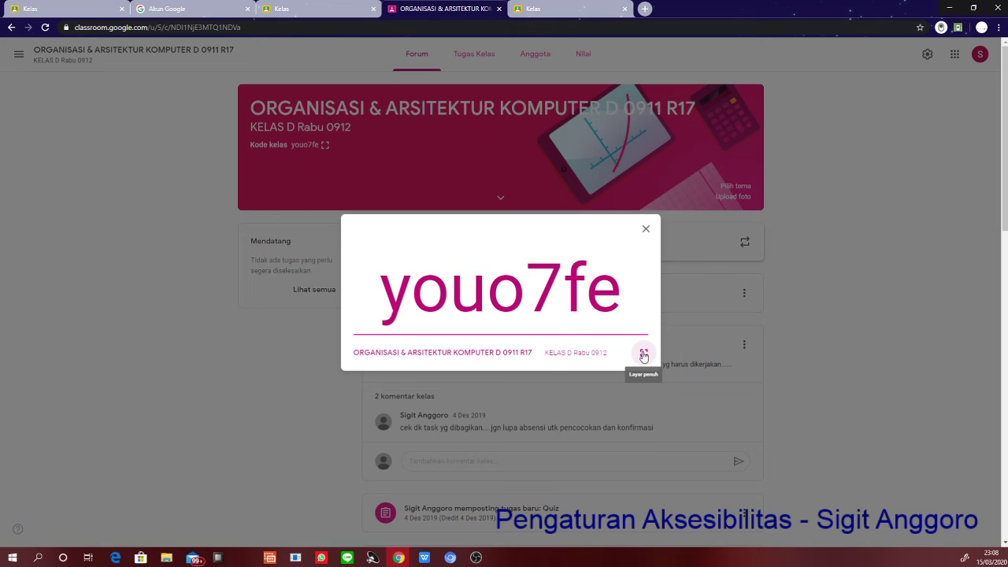
{"action": "left_click", "coordinate": [643, 356]}
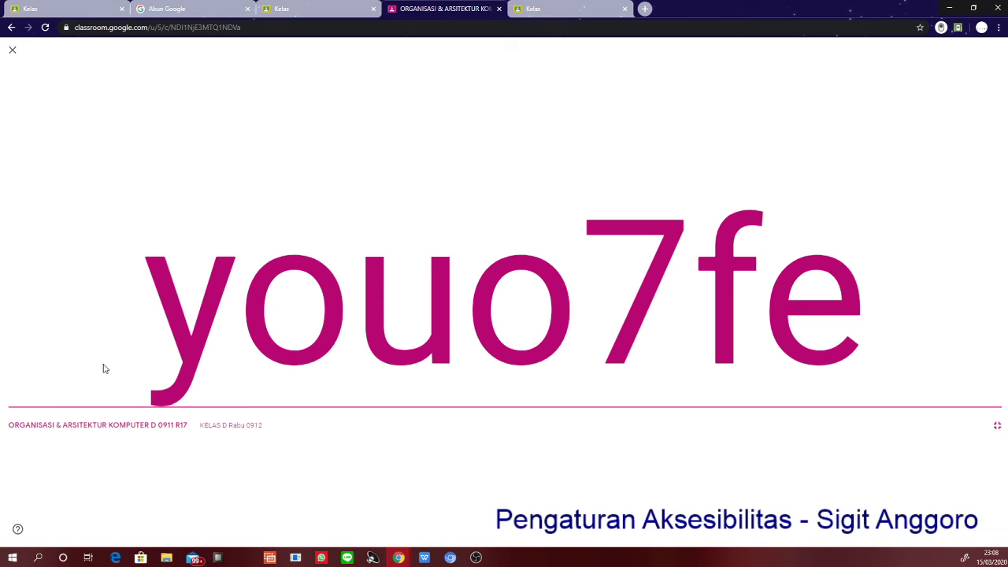
{"action": "left_click_drag", "start_coordinate": [173, 321], "coordinate": [905, 268]}
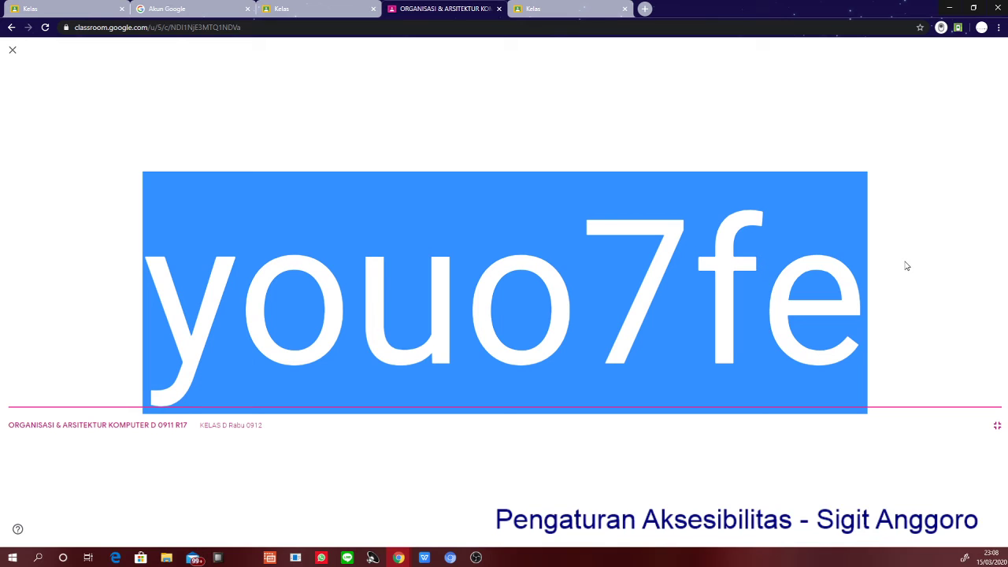
{"action": "left_click", "coordinate": [532, 8]}
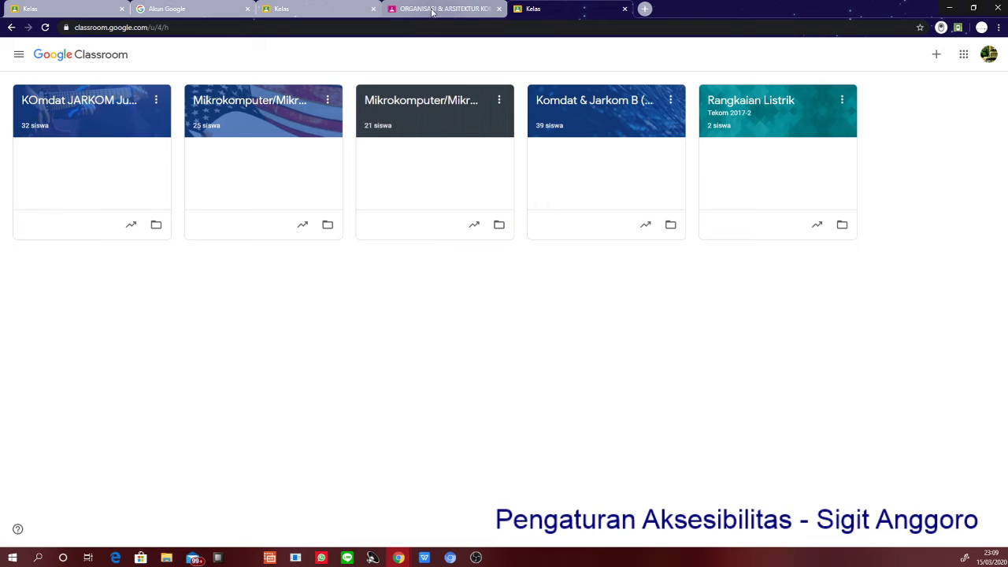
{"action": "left_click", "coordinate": [436, 8]}
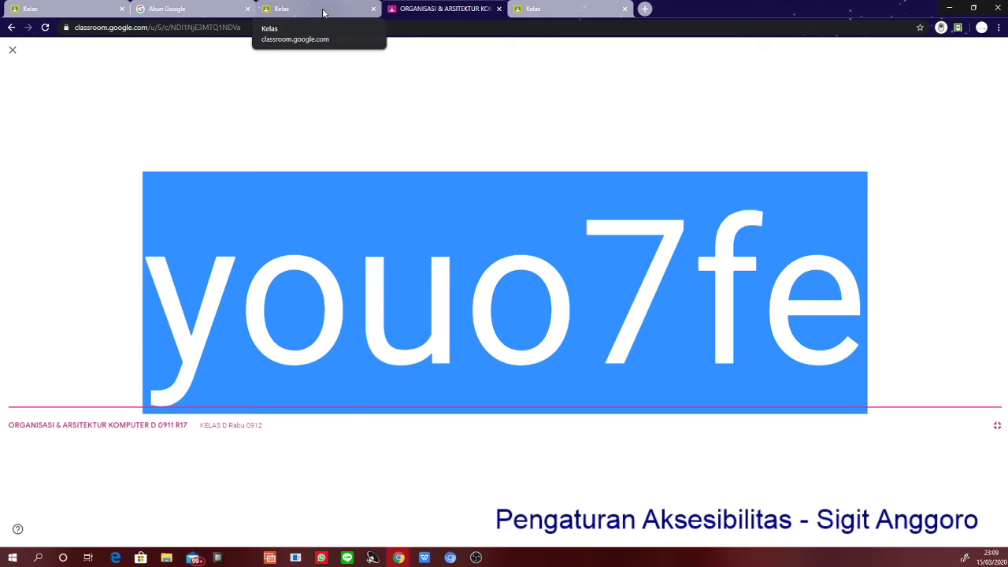
{"action": "left_click", "coordinate": [323, 12]}
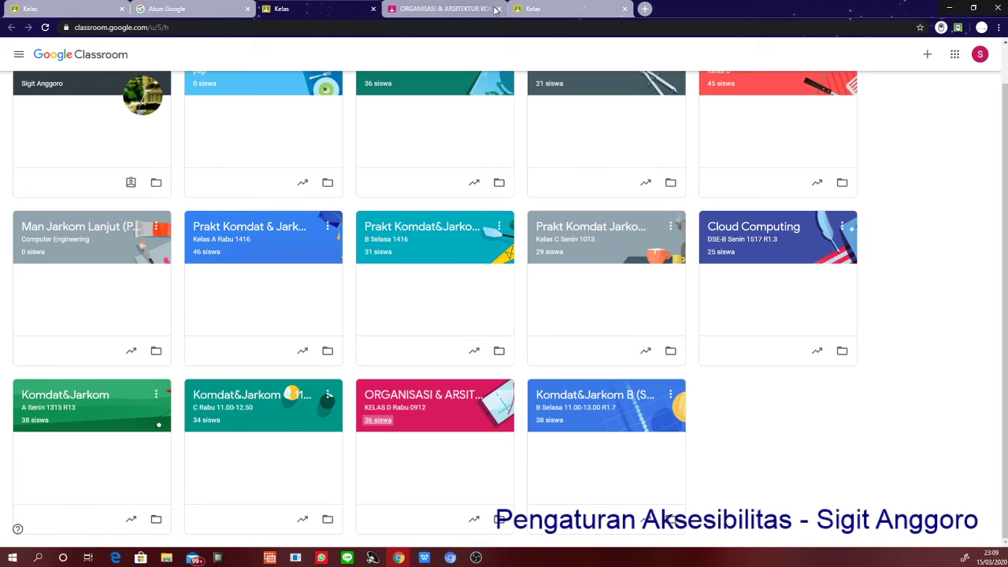
{"action": "left_click", "coordinate": [556, 8]}
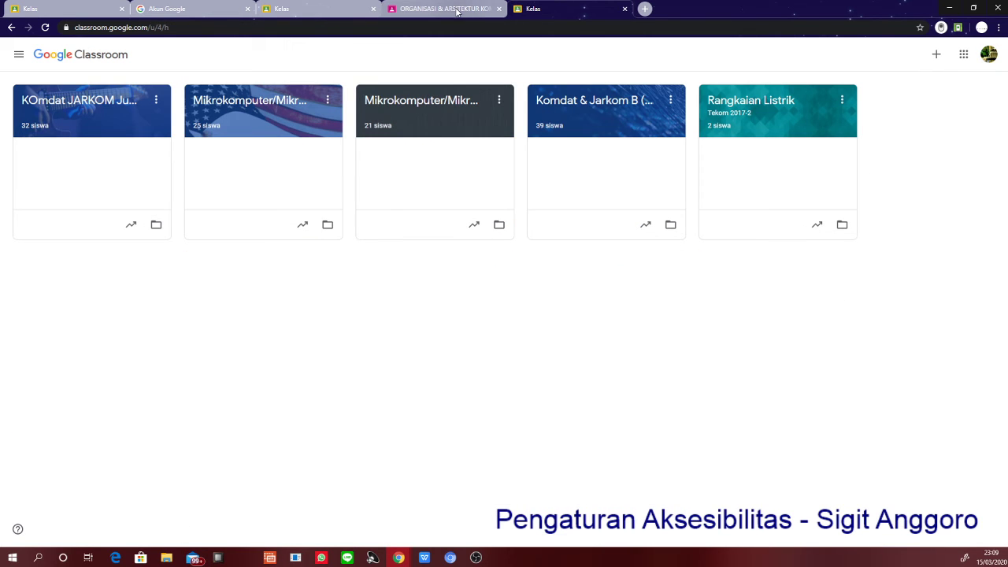
{"action": "left_click", "coordinate": [456, 9]}
{"action": "right_click", "coordinate": [462, 327]}
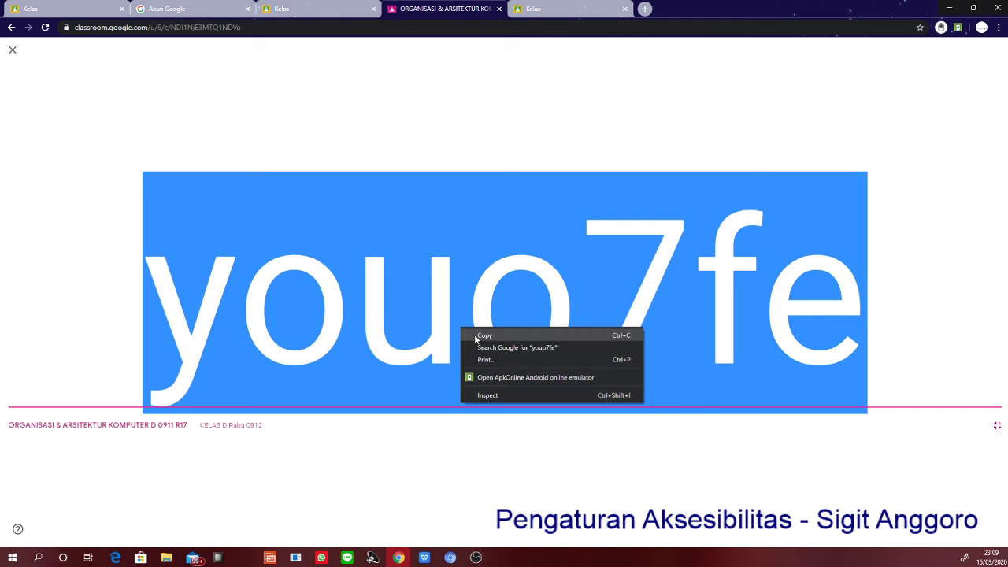
{"action": "left_click", "coordinate": [477, 334]}
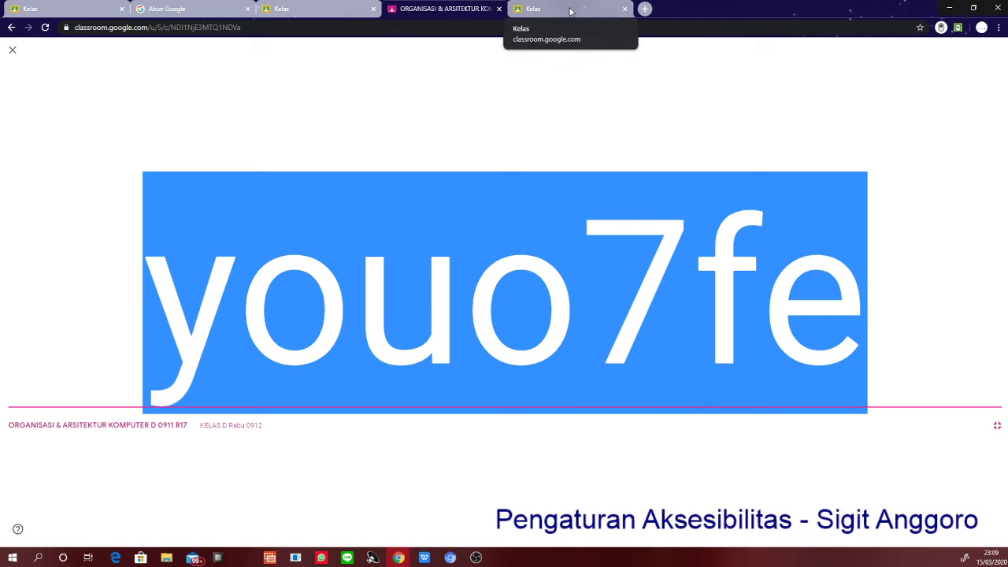
{"action": "left_click", "coordinate": [570, 11]}
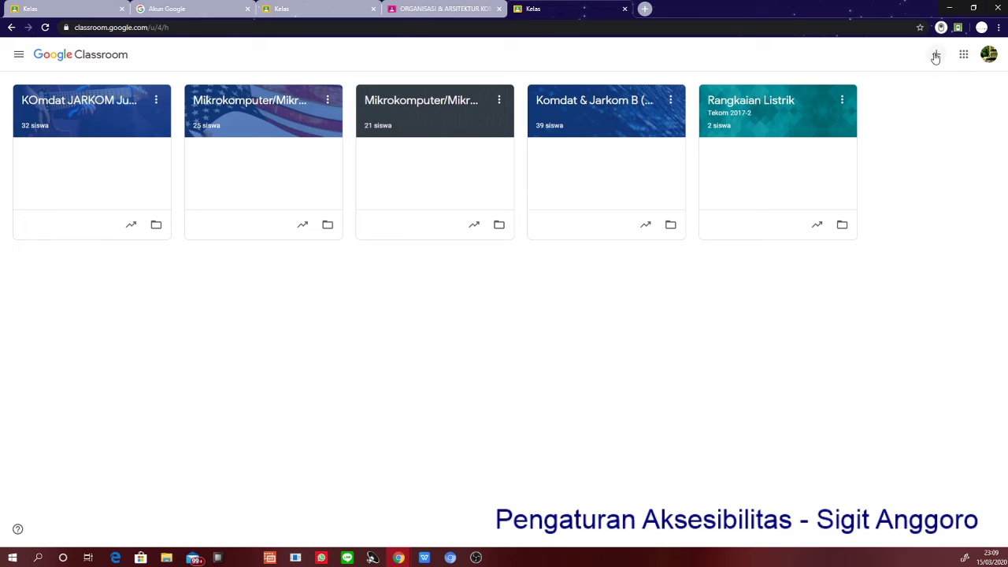
{"action": "left_click", "coordinate": [936, 55]}
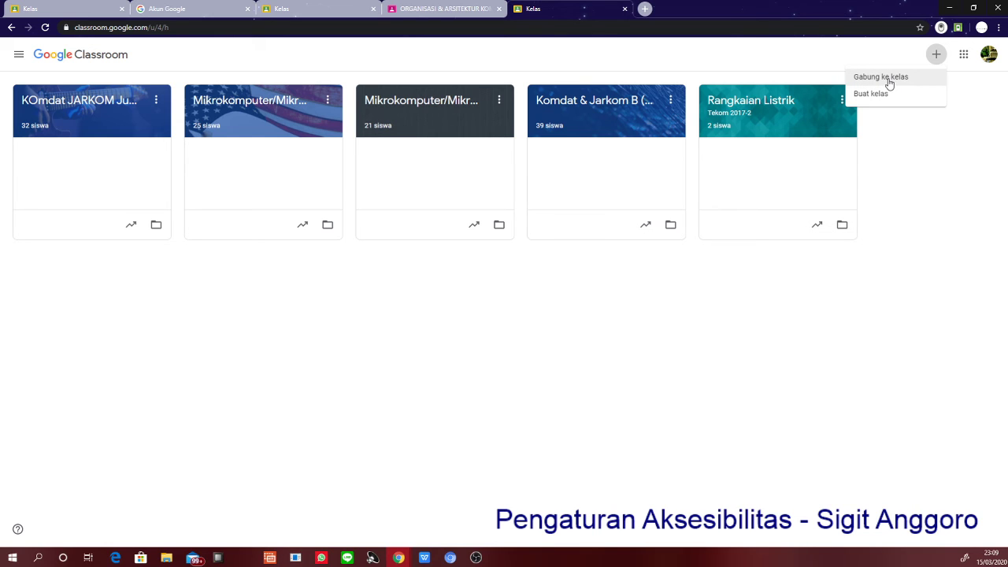
{"action": "left_click", "coordinate": [882, 77]}
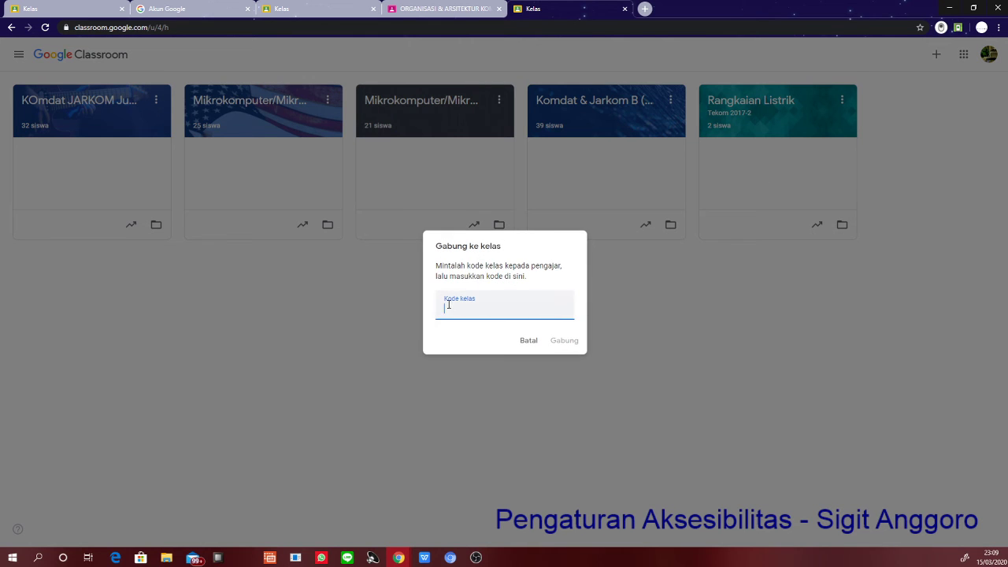
{"action": "right_click", "coordinate": [448, 305]}
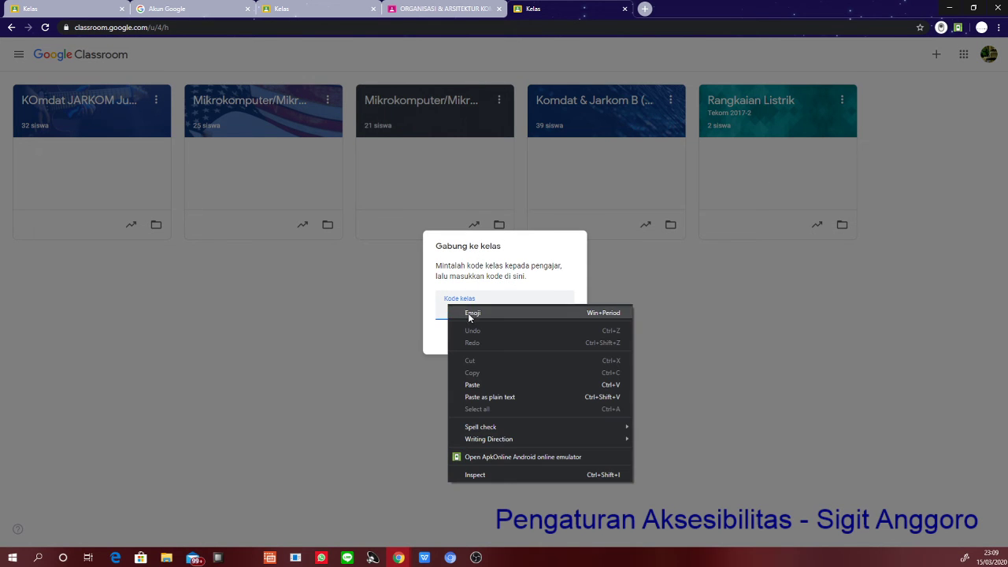
{"action": "left_click", "coordinate": [476, 384]}
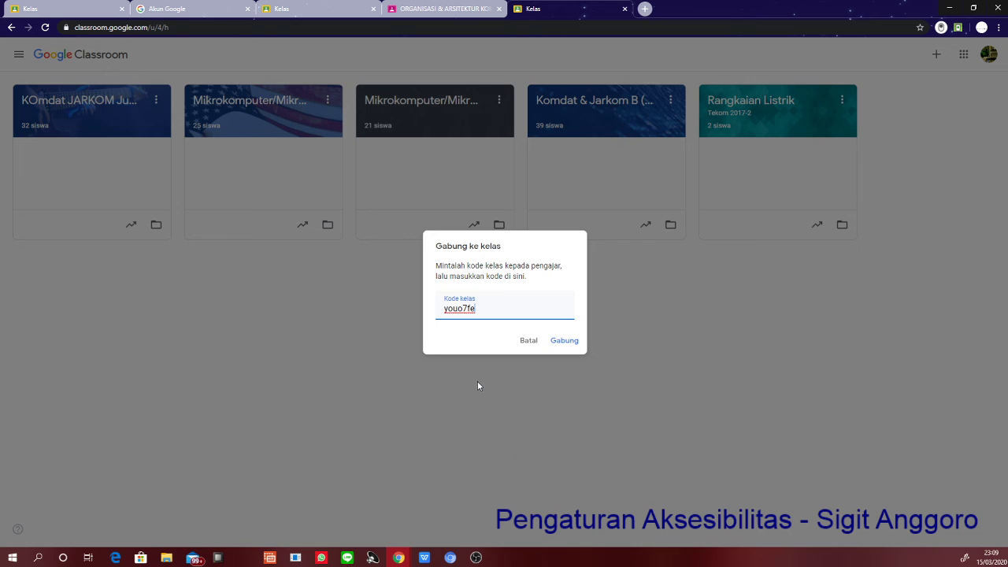
{"action": "left_click", "coordinate": [578, 340]}
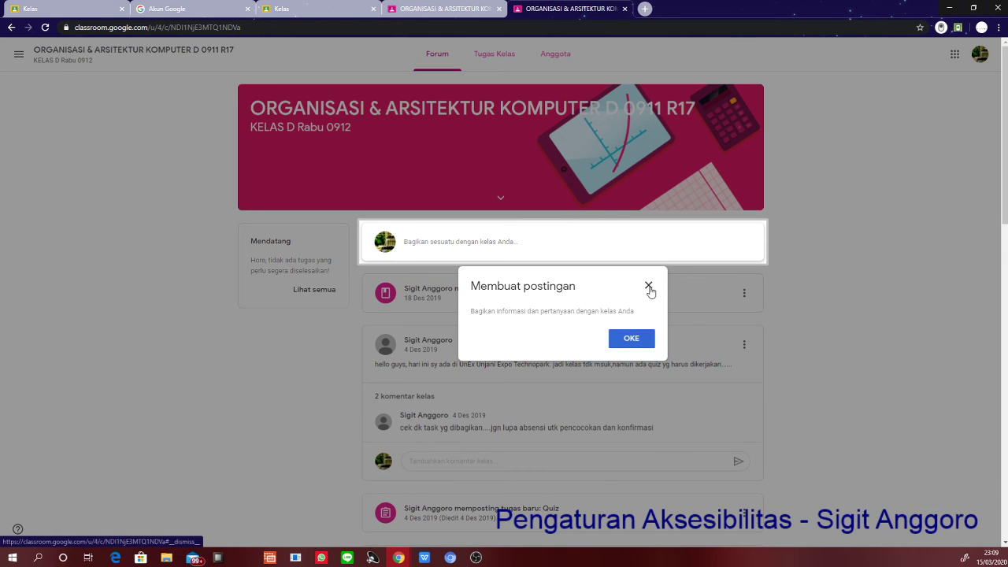
- Dismiss the Membuat postingan tip and scroll through the joined class's Forum
{"action": "left_click", "coordinate": [650, 289]}
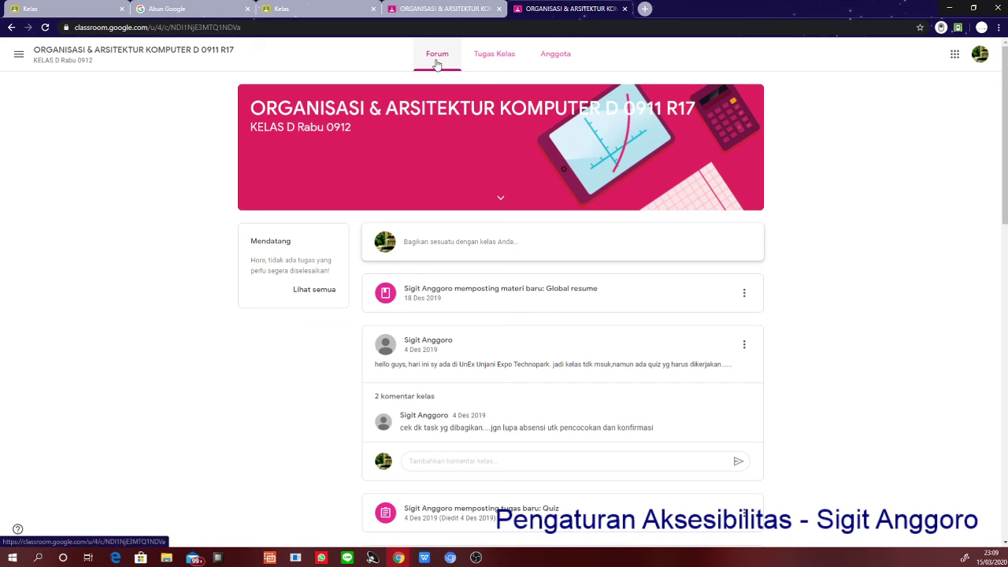
{"action": "scroll", "coordinate": [494, 352], "scroll_direction": "down", "scroll_amount": 1}
{"action": "scroll", "coordinate": [495, 351], "scroll_direction": "down", "scroll_amount": 9}
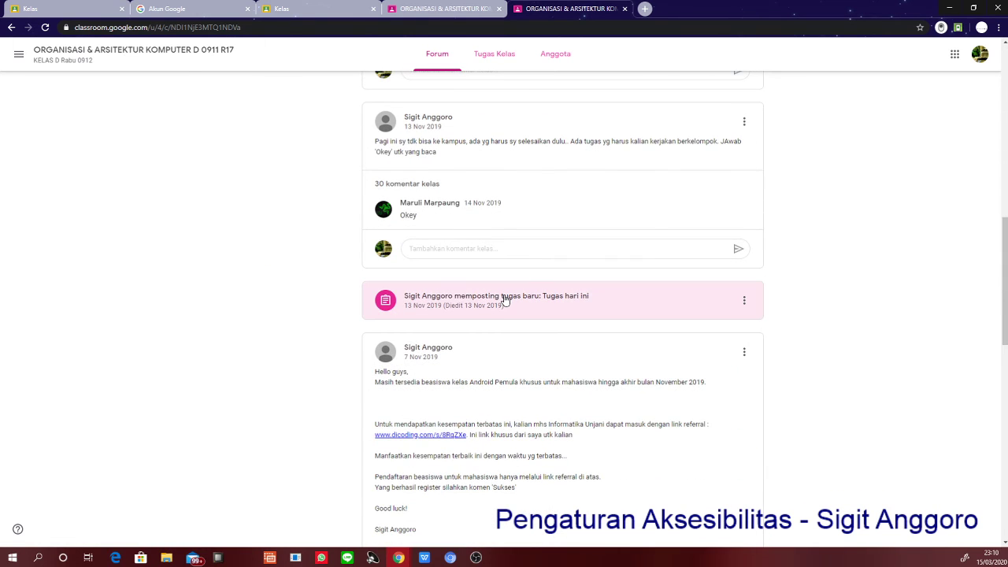
{"action": "scroll", "coordinate": [497, 268], "scroll_direction": "up", "scroll_amount": 4}
{"action": "scroll", "coordinate": [474, 185], "scroll_direction": "up", "scroll_amount": 3}
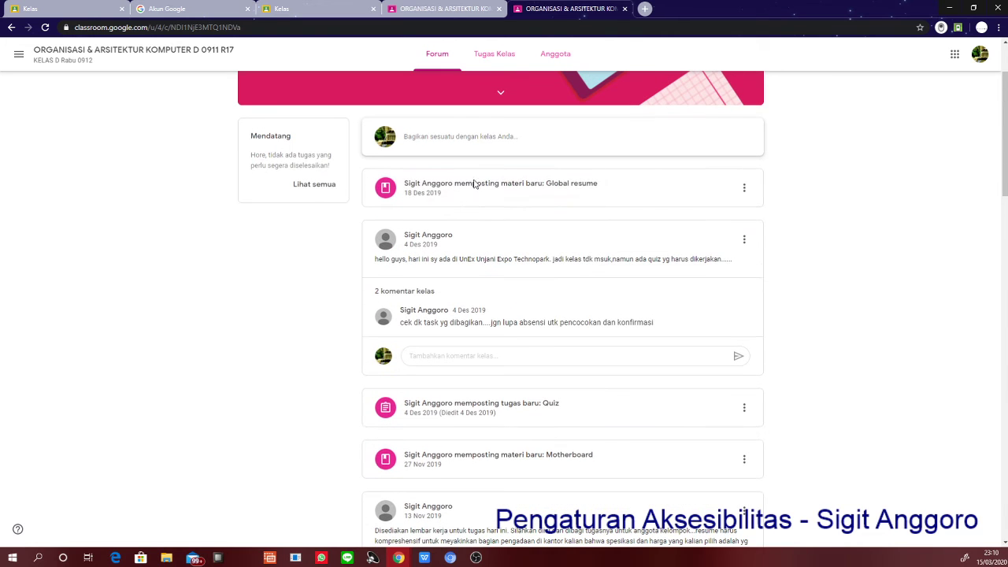
- Open Tugas Kelas, close the topic filter notice, and browse topics like 14 Resume
{"action": "left_click", "coordinate": [499, 53]}
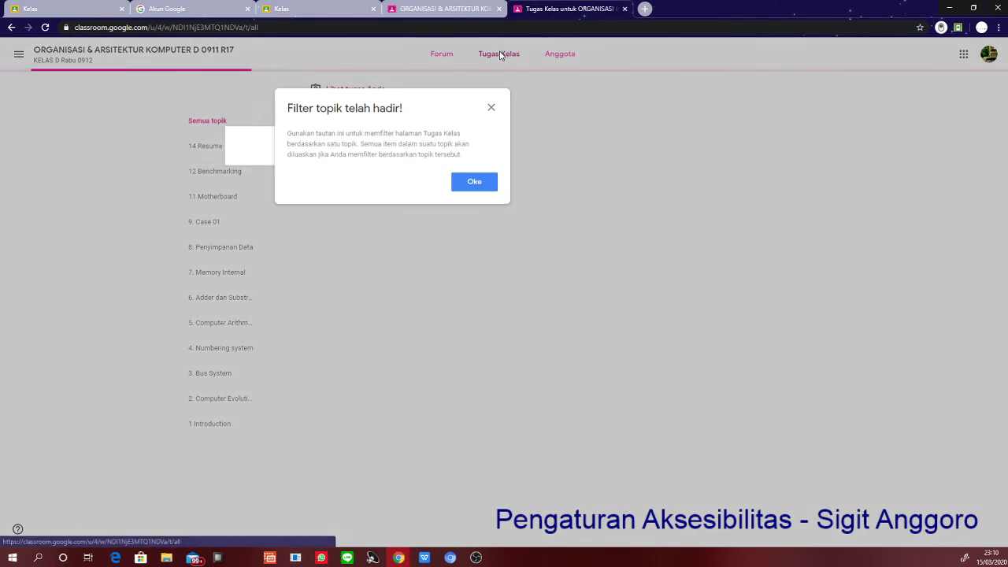
{"action": "left_click", "coordinate": [485, 106]}
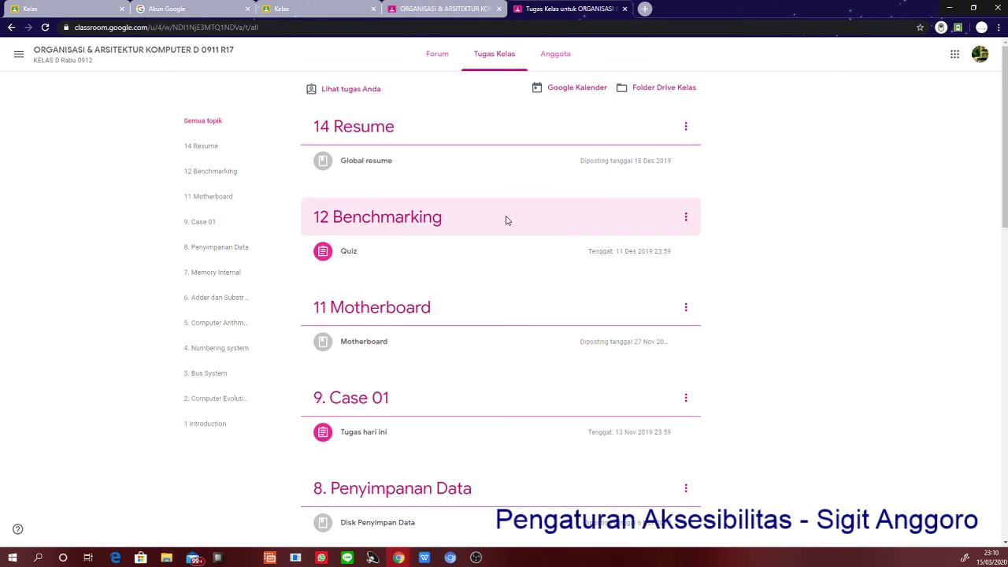
{"action": "scroll", "coordinate": [504, 225], "scroll_direction": "down", "scroll_amount": 4}
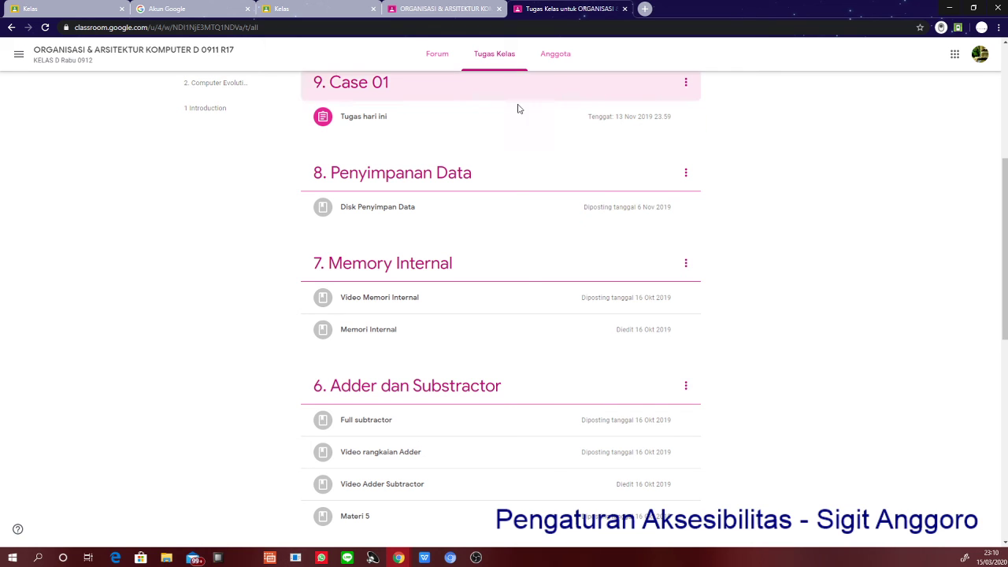
{"action": "scroll", "coordinate": [508, 142], "scroll_direction": "up", "scroll_amount": 3}
{"action": "scroll", "coordinate": [500, 174], "scroll_direction": "up", "scroll_amount": 2}
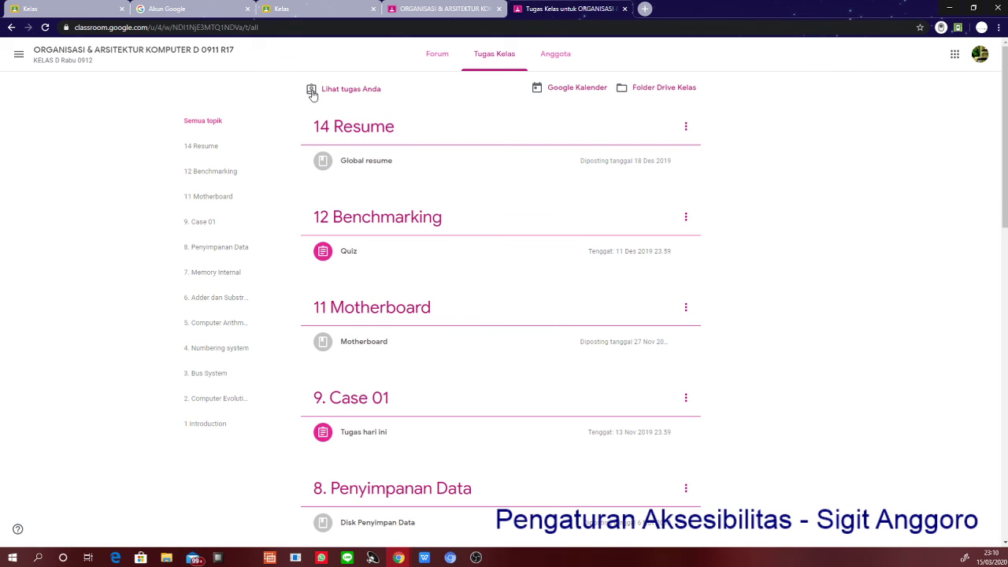
{"action": "left_click", "coordinate": [354, 92]}
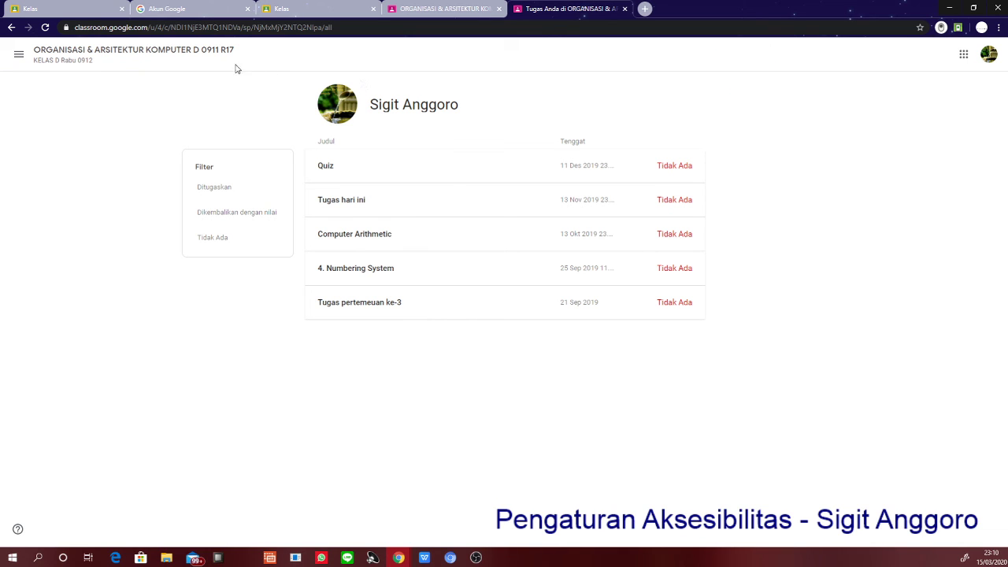
{"action": "left_click", "coordinate": [674, 206]}
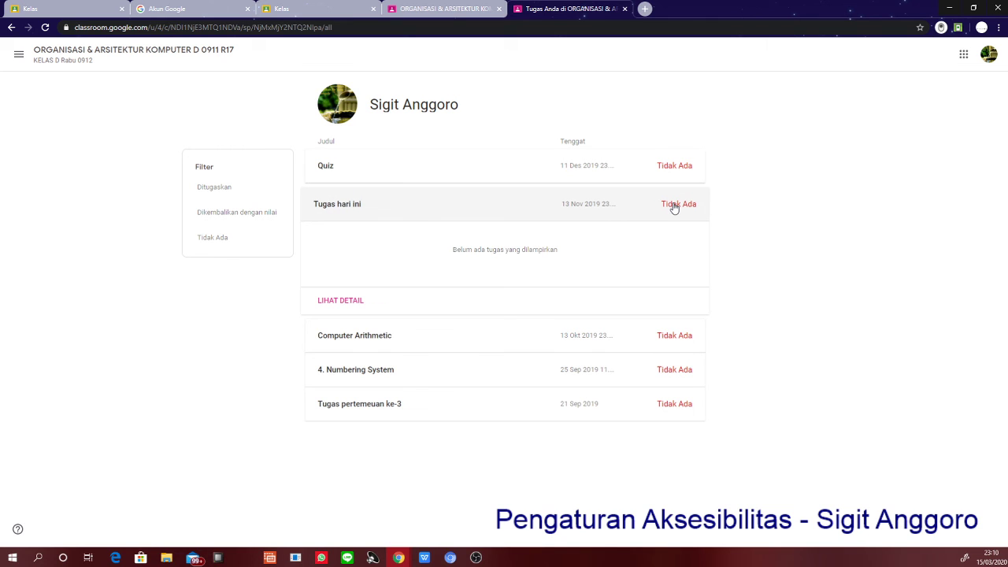
{"action": "left_click", "coordinate": [228, 190]}
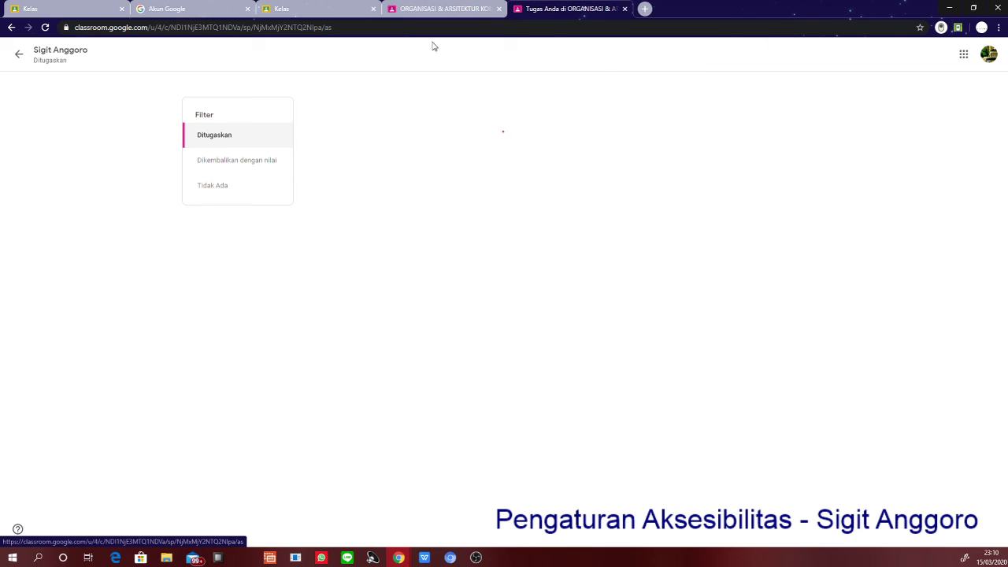
{"action": "left_click", "coordinate": [454, 11]}
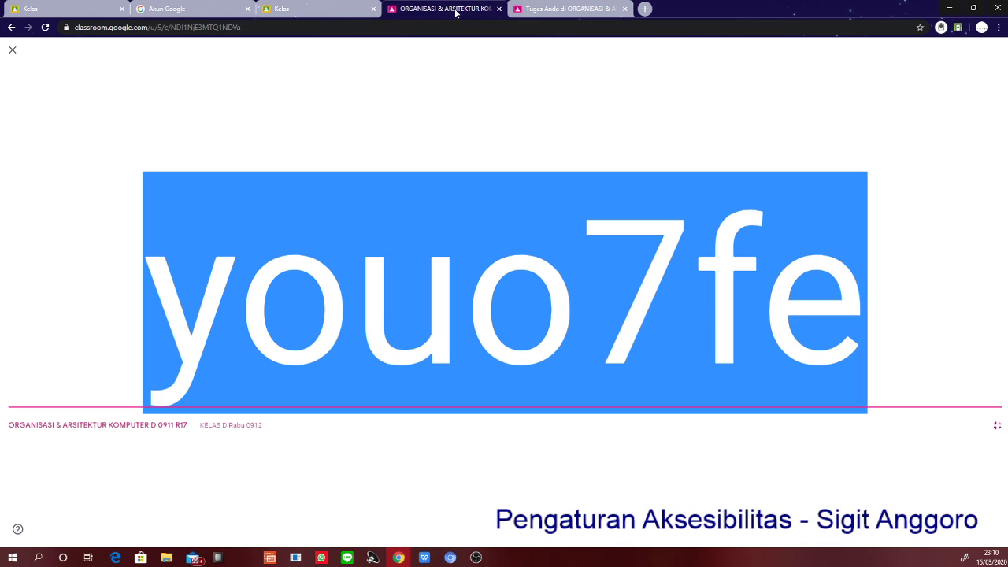
- Return to the teacher's class grid, where ORGANISASI & ARSITEKTUR KOMPUTER D shows 37 siswa
{"action": "left_click", "coordinate": [334, 10]}
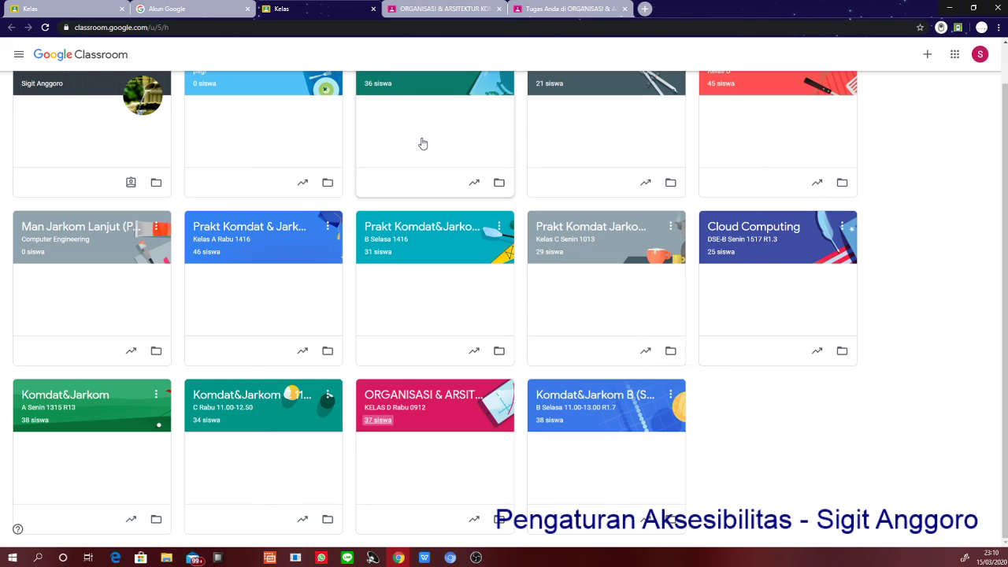
{"action": "scroll", "coordinate": [423, 144], "scroll_direction": "up", "scroll_amount": 1}
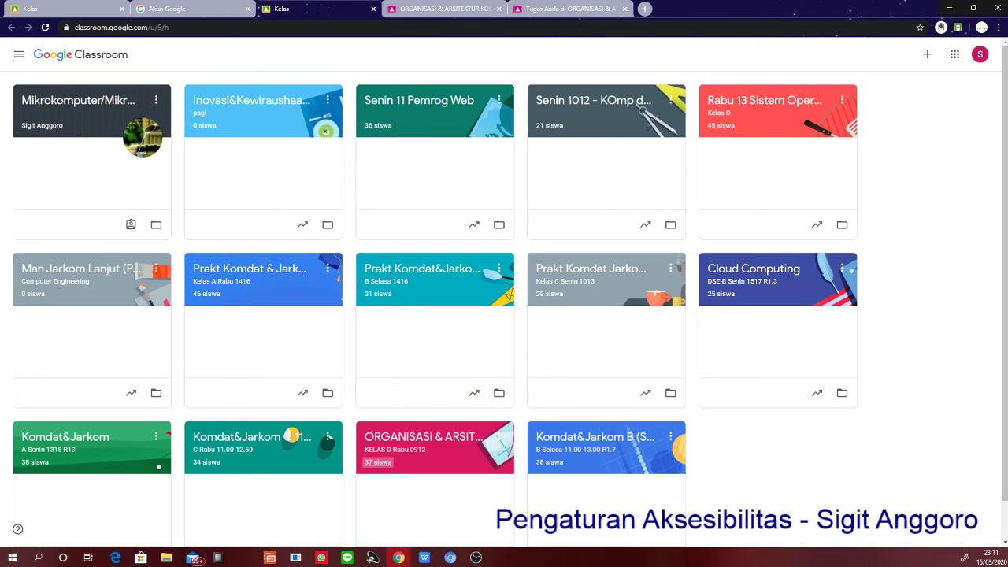
{"action": "key", "text": "alt+Tab"}
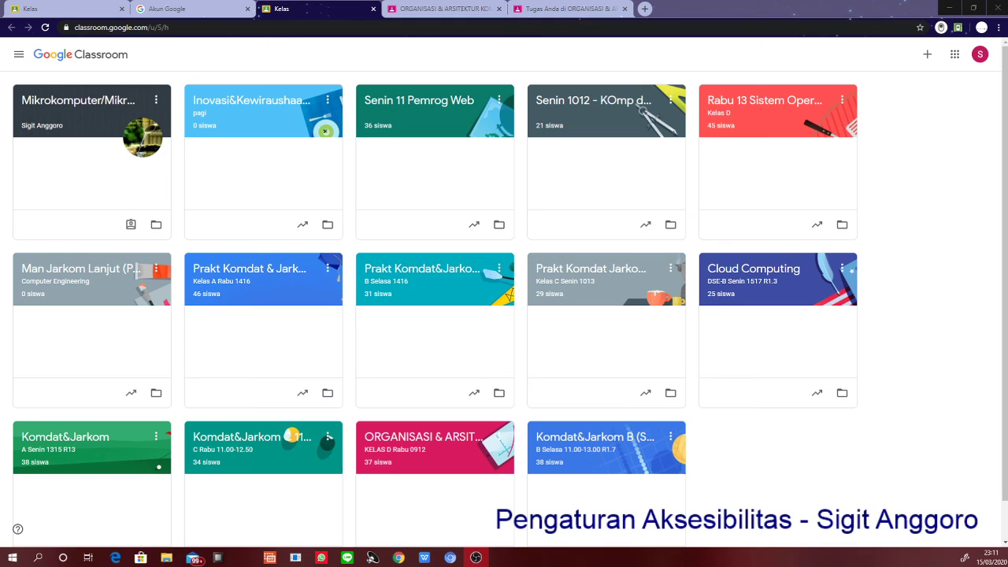